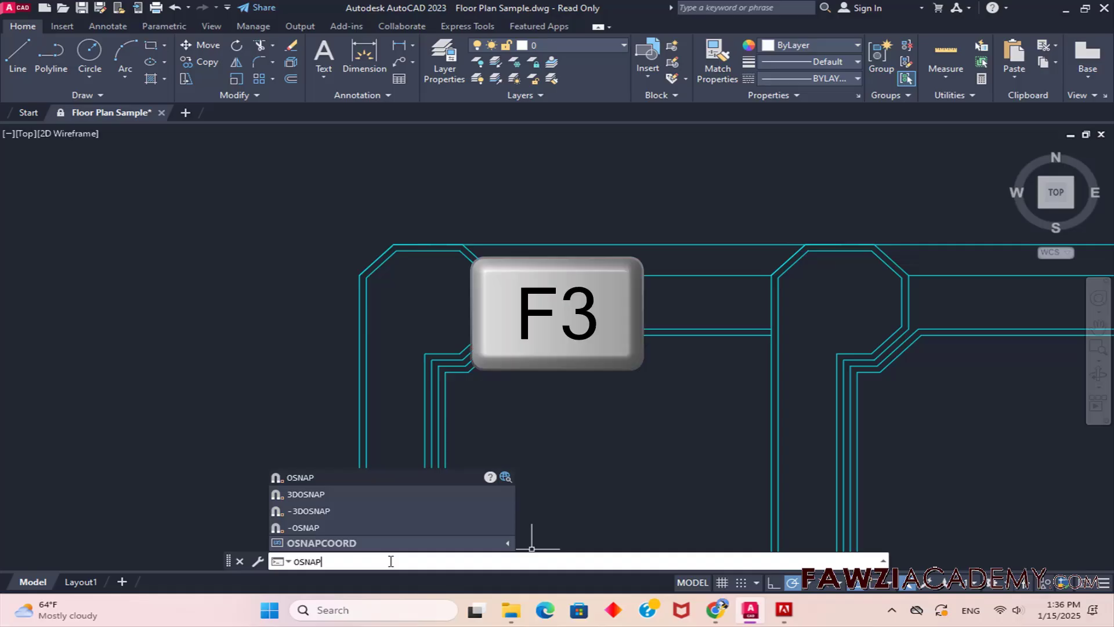
- Toggle object snap and enable the Endpoint, Midpoint, Center, Perpendicular and Nearest object snap modes in the drafting settings
{"action": "key", "text": "F3"}
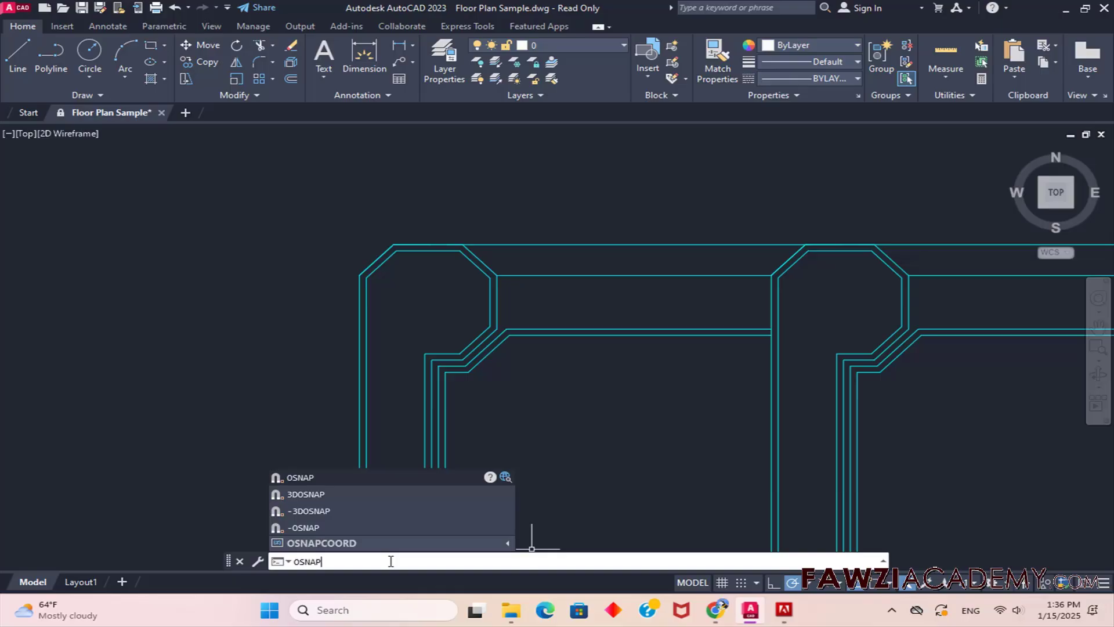
{"action": "key", "text": "Return"}
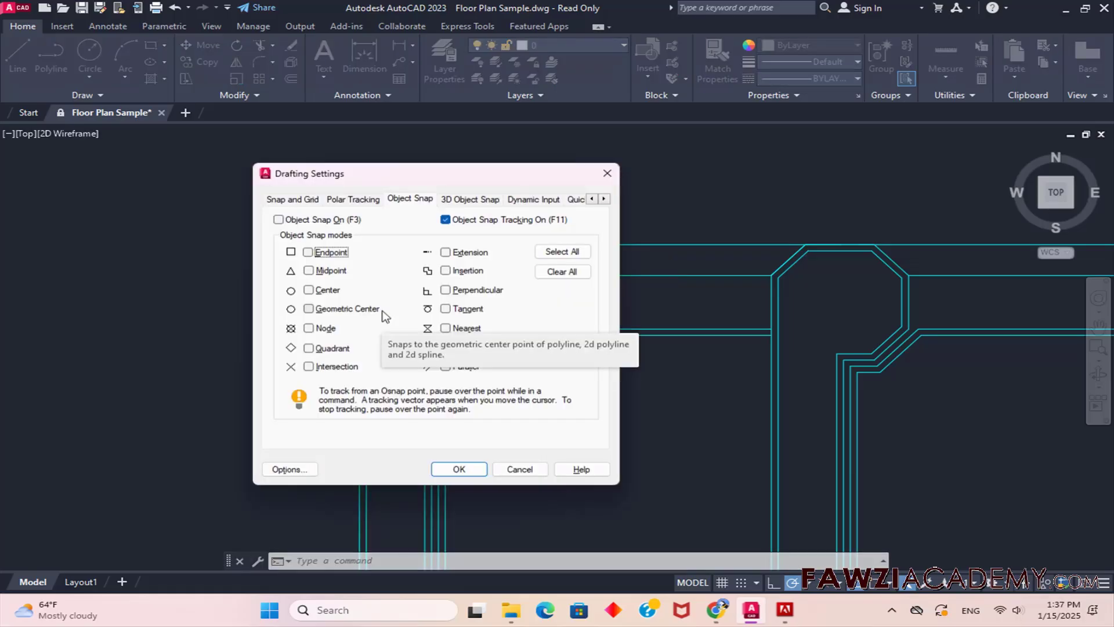
{"action": "left_click", "coordinate": [338, 215]}
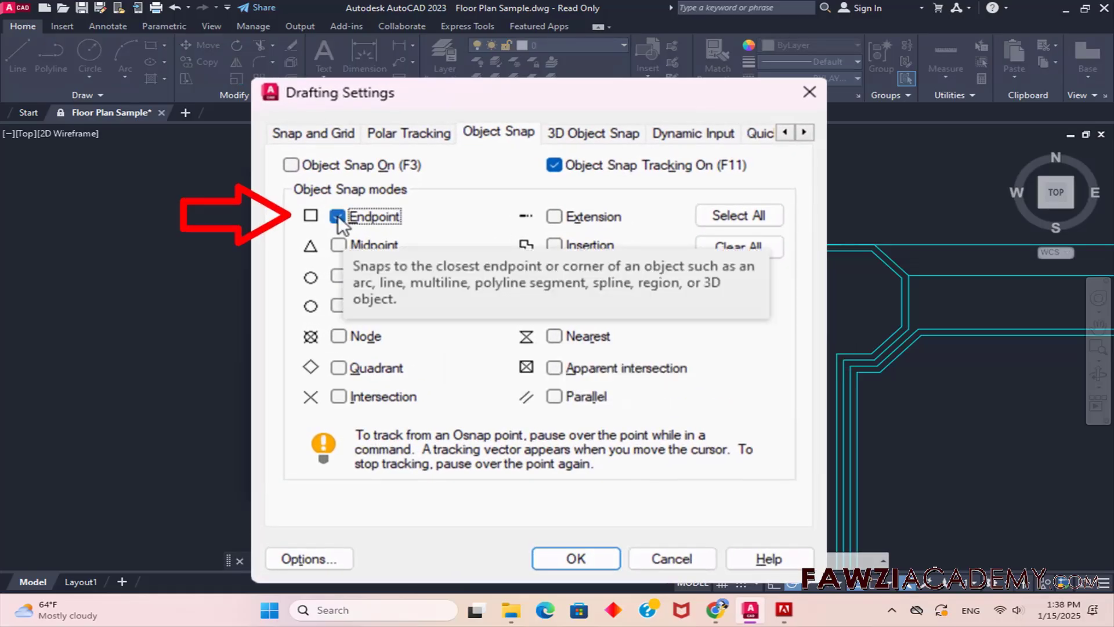
{"action": "left_click", "coordinate": [338, 246]}
{"action": "left_click", "coordinate": [339, 277]}
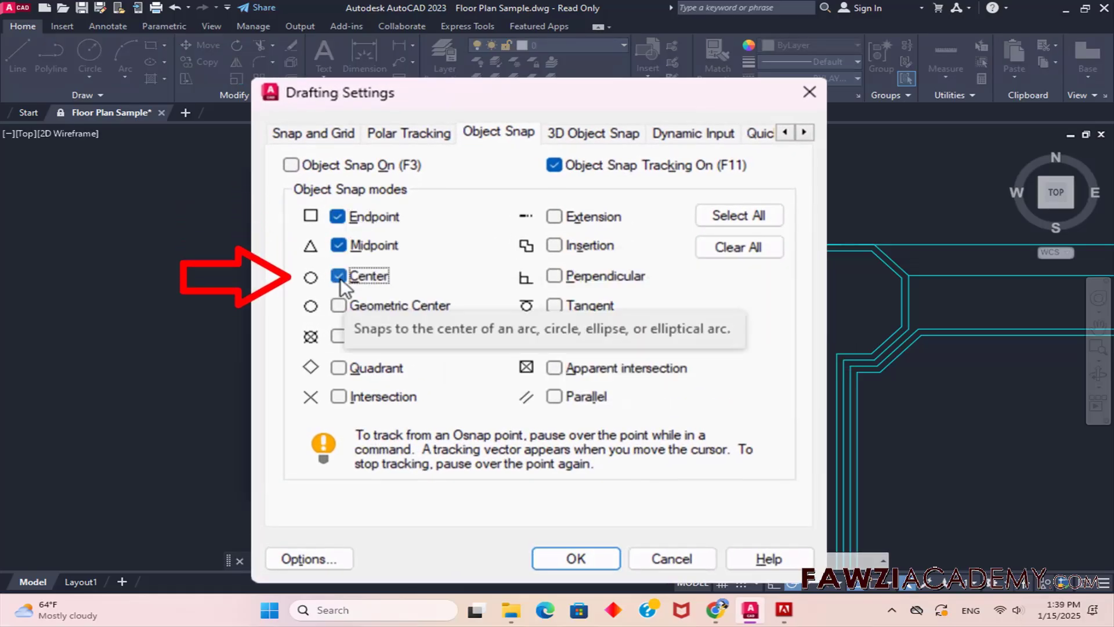
{"action": "left_click", "coordinate": [554, 276]}
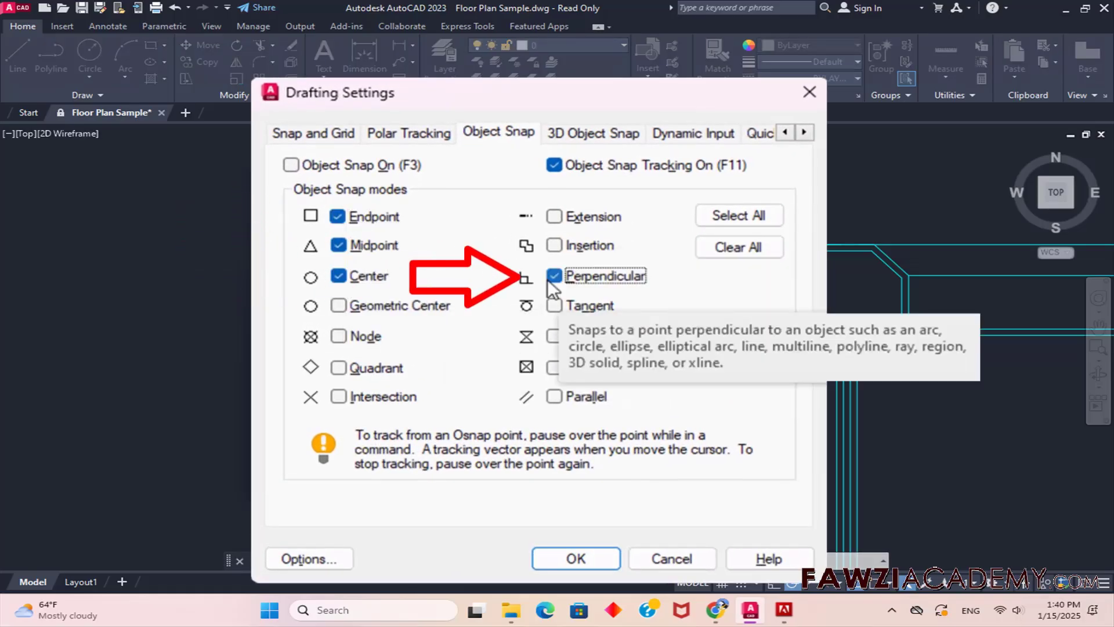
{"action": "left_click", "coordinate": [554, 336]}
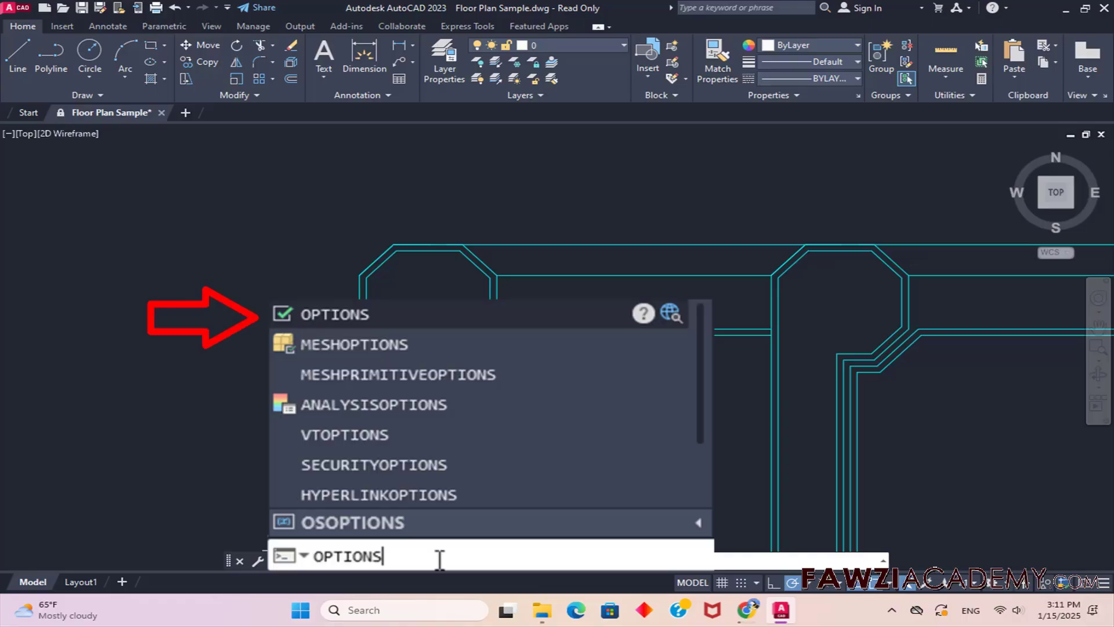
- Turn on the AutoSnap marker, magnet and tooltip display in the drafting options
{"action": "key", "text": "Return"}
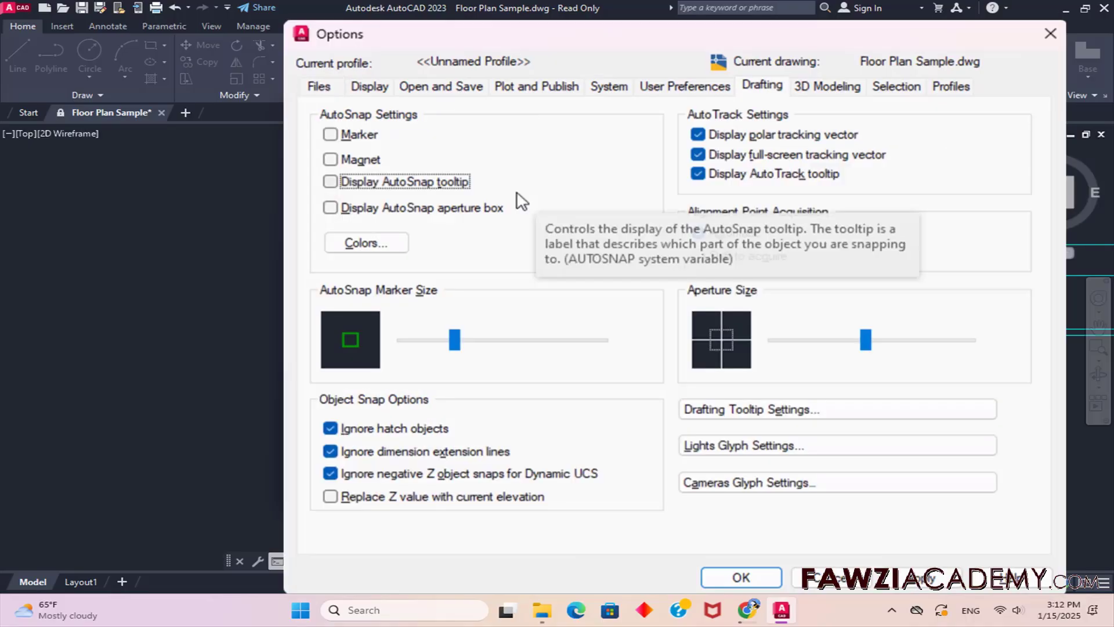
{"action": "left_click", "coordinate": [358, 134]}
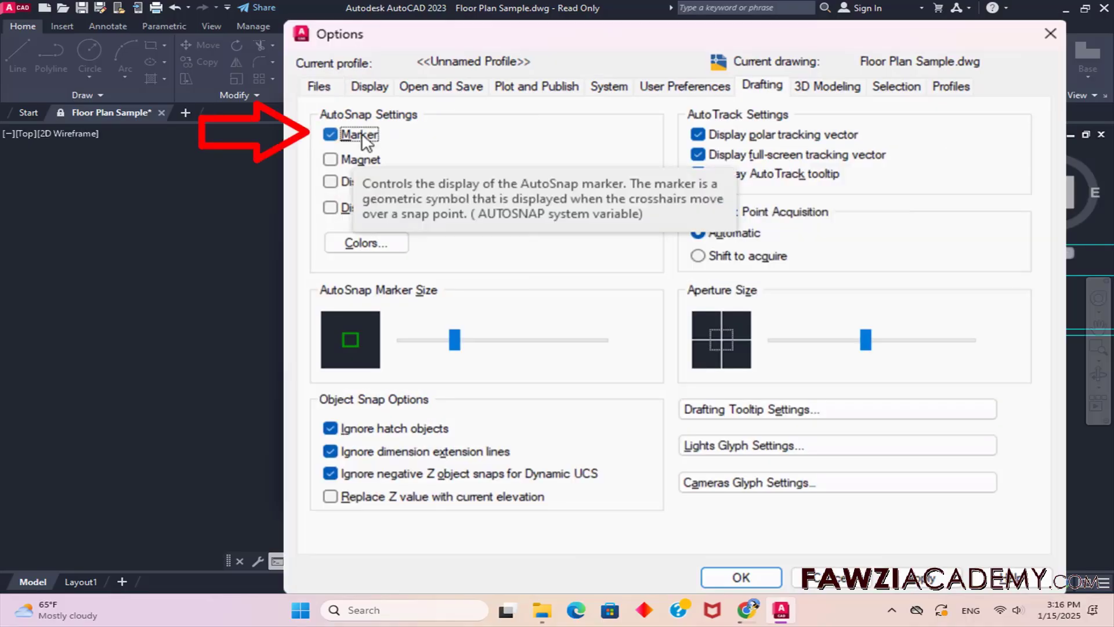
{"action": "left_click", "coordinate": [361, 160]}
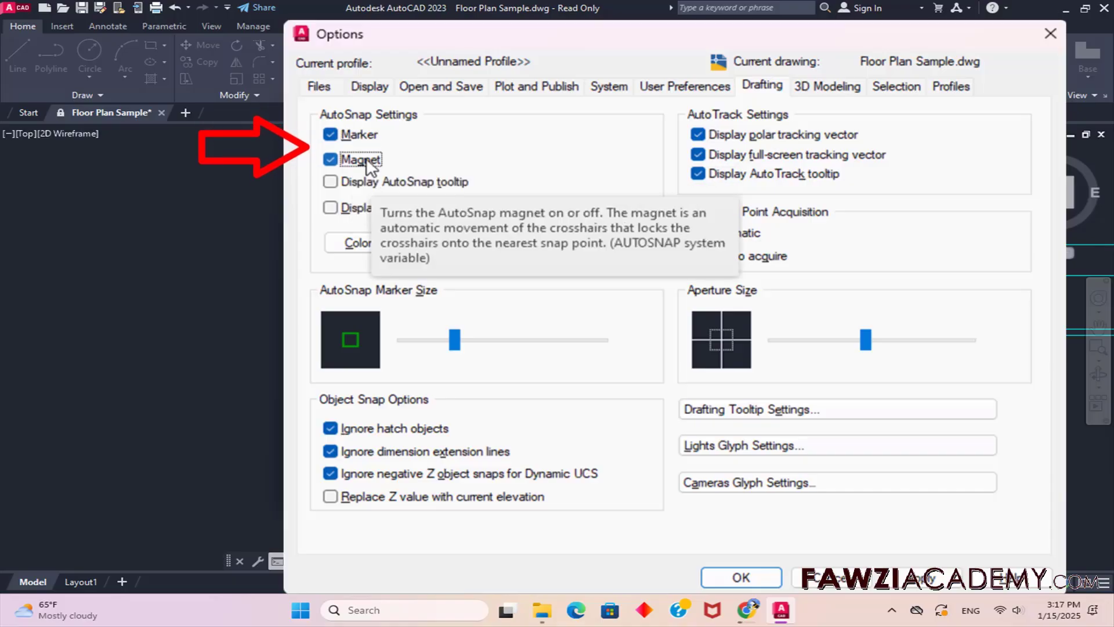
{"action": "left_click", "coordinate": [399, 185]}
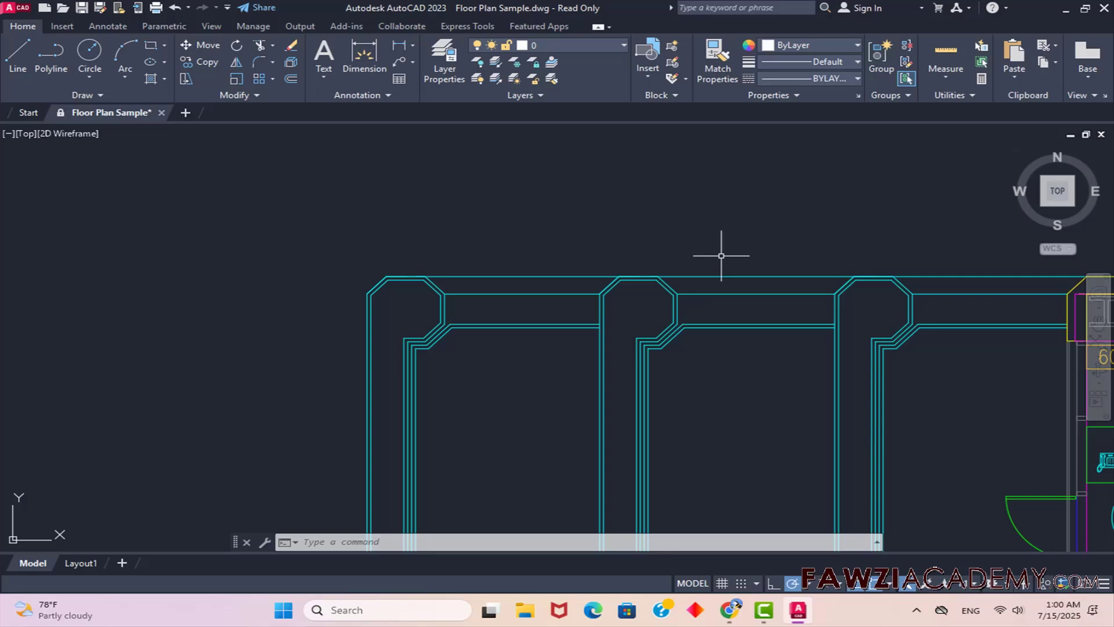
- Call up the SYSMON system variable for editing
{"action": "type", "text": "SYSMON"}
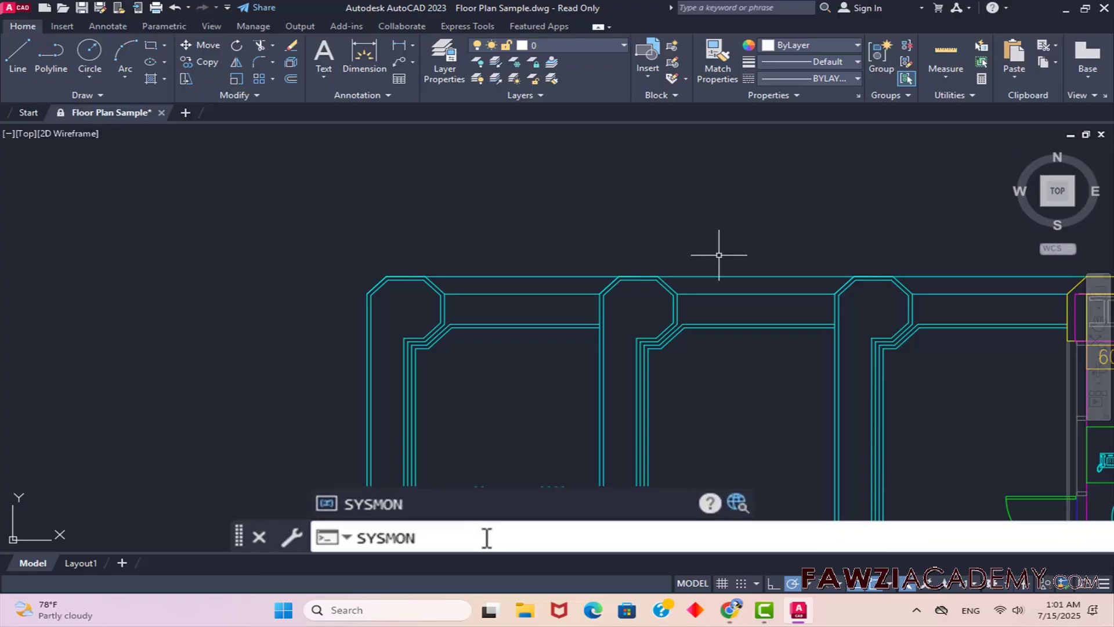
{"action": "key", "text": "Return"}
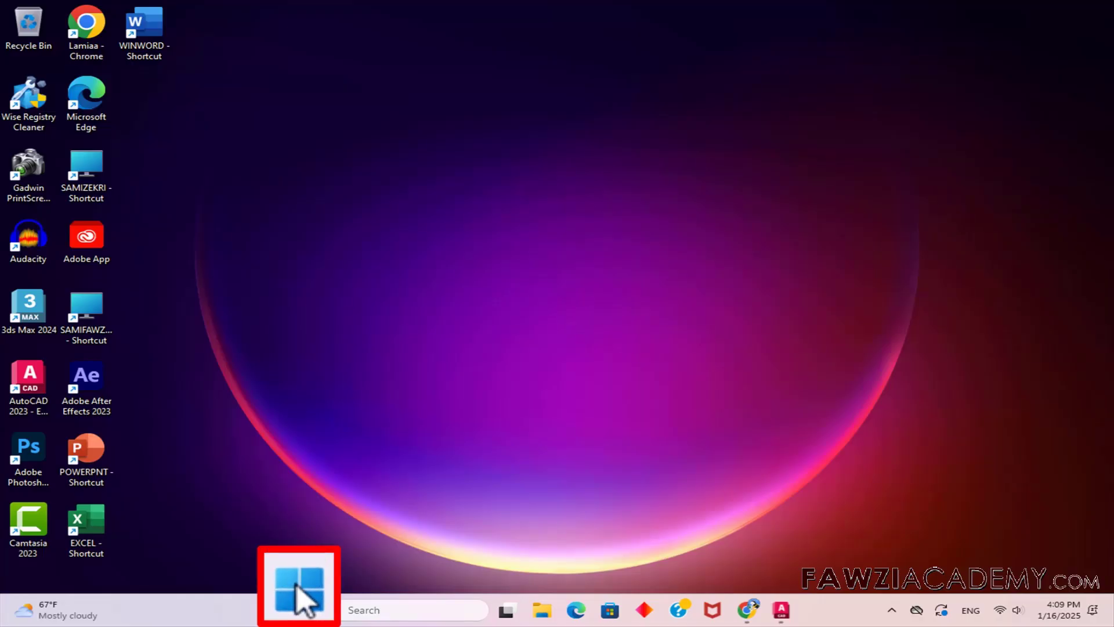
- Switch to Windows and expand the AutoCAD 2023 - English folder in the list of all installed apps
{"action": "left_click", "coordinate": [300, 608]}
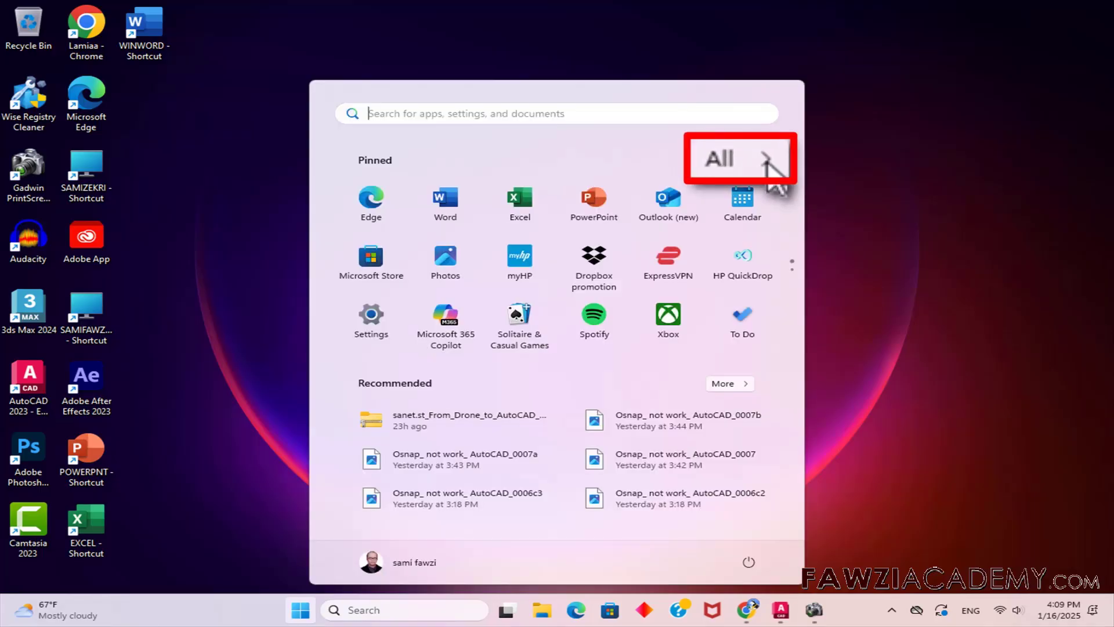
{"action": "left_click", "coordinate": [749, 160]}
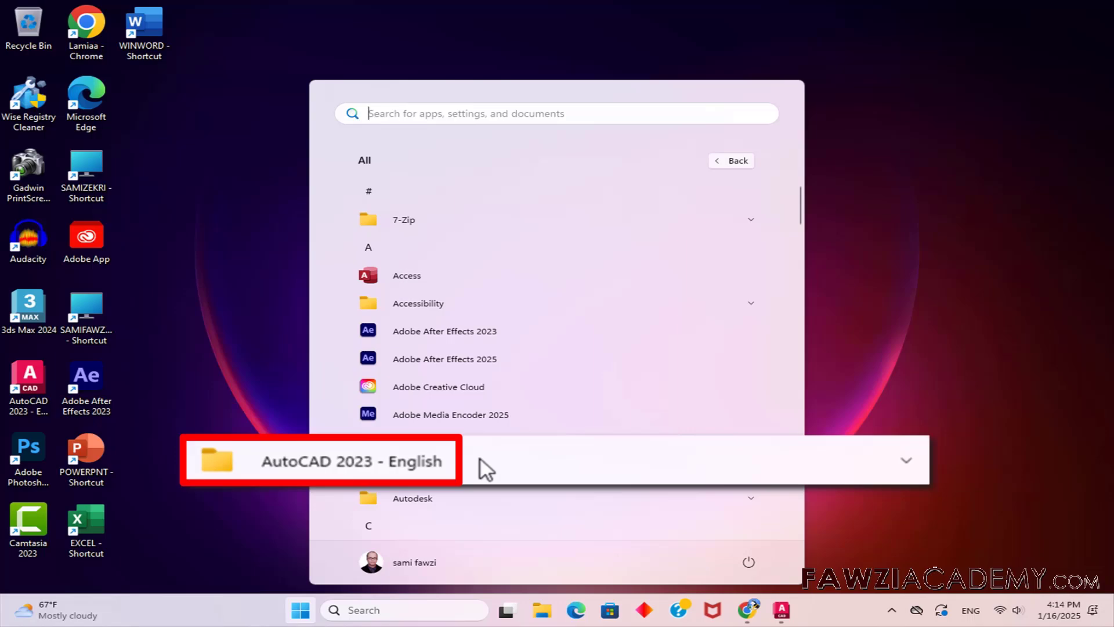
{"action": "left_click", "coordinate": [482, 464]}
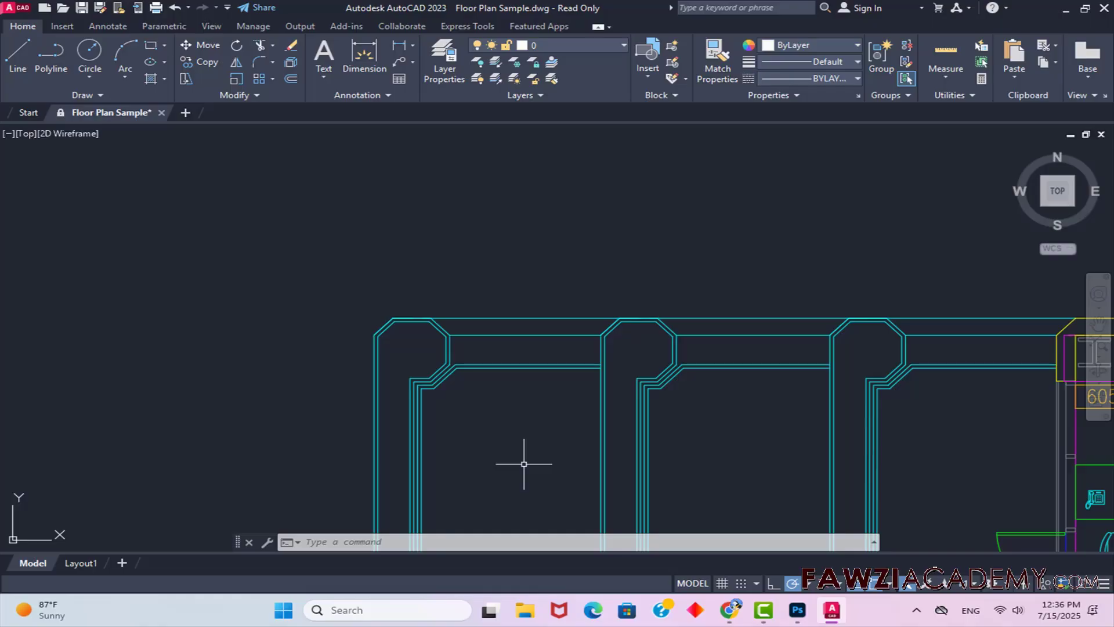
- Call up the FASTSHADEDMODE system variable and open the Visual Styles Manager
{"action": "type", "text": "FASTSHADE"}
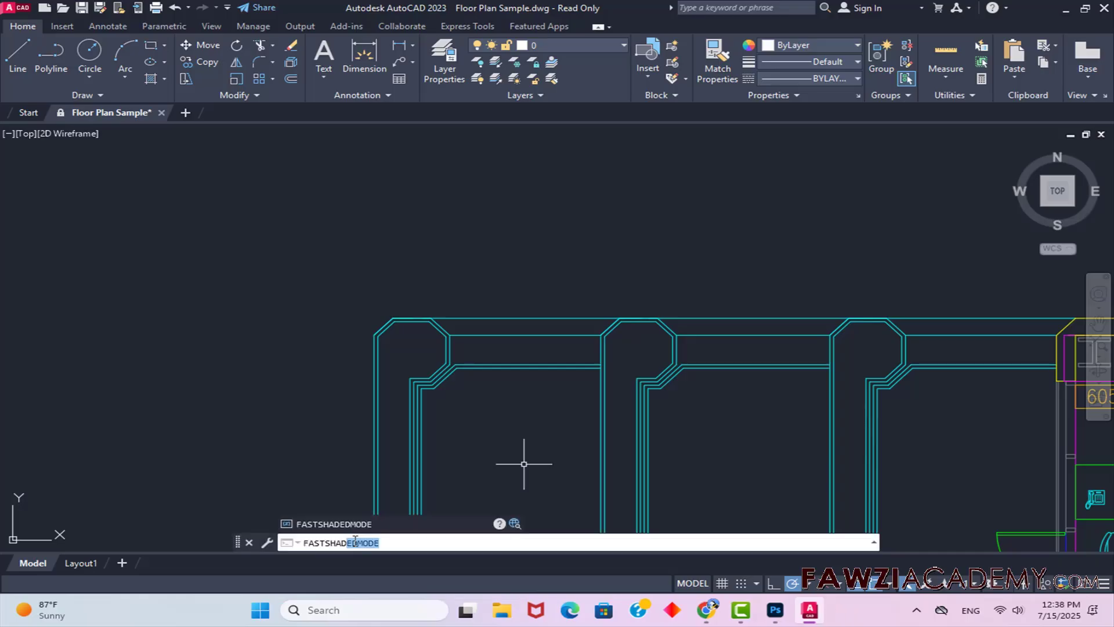
{"action": "key", "text": "Return"}
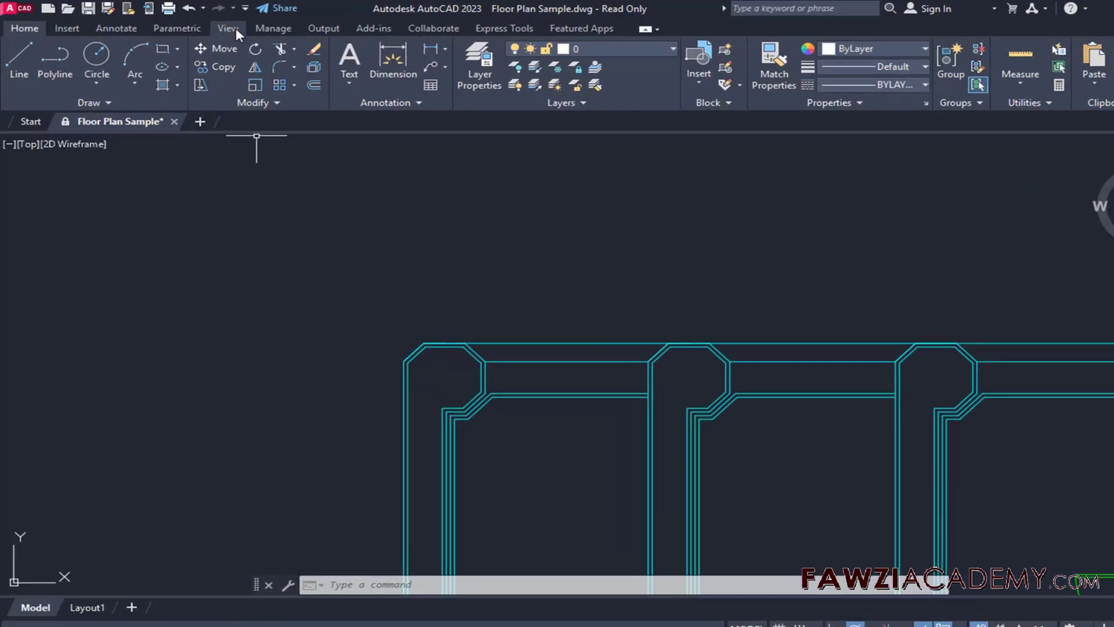
{"action": "left_click", "coordinate": [339, 38]}
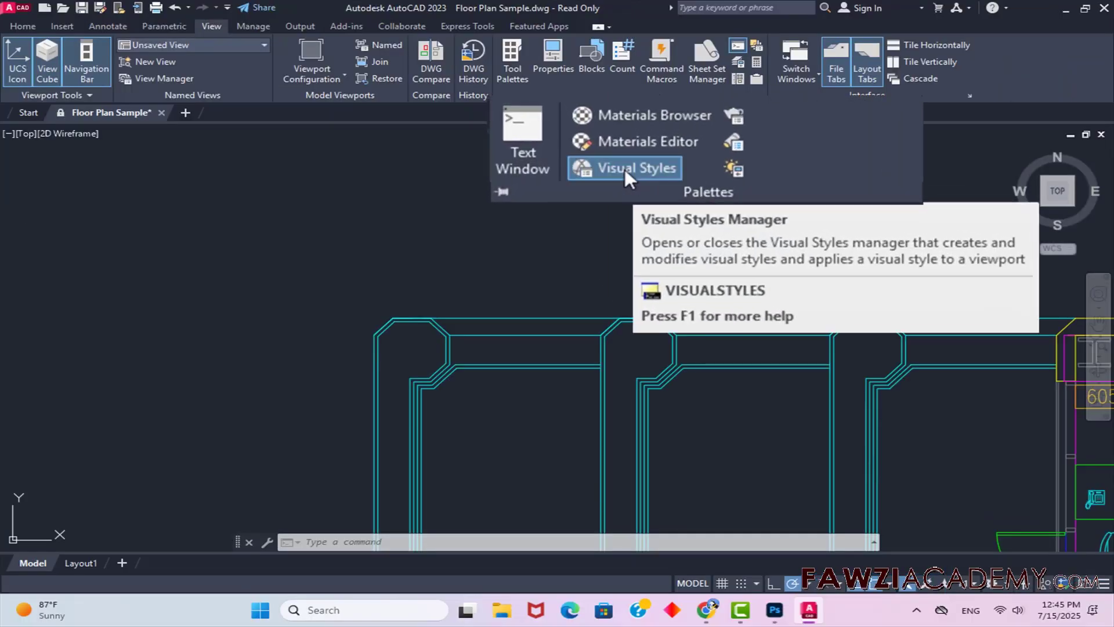
{"action": "left_click", "coordinate": [625, 168]}
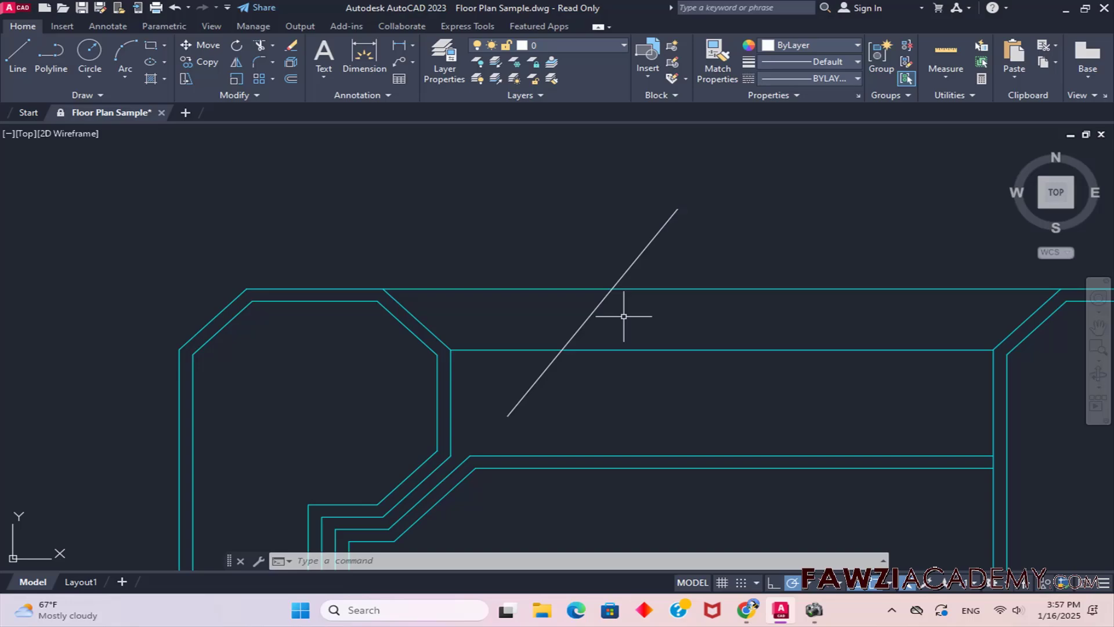
- Examine the Start Z and End Z coordinates in the properties of the white diagonal line crossing the wall
{"action": "left_click", "coordinate": [599, 308]}
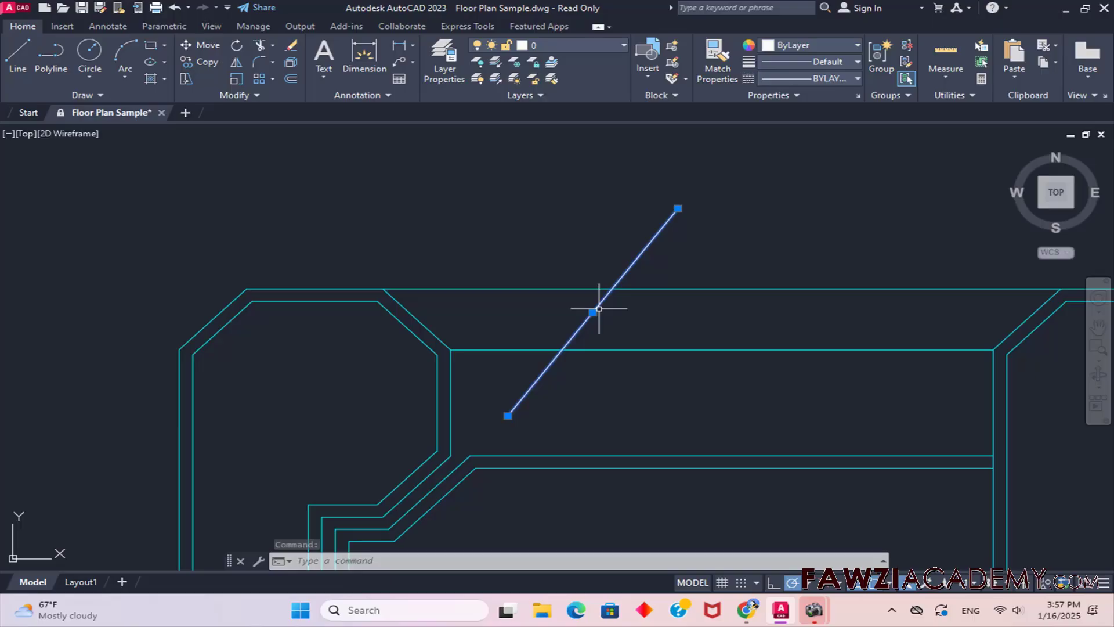
{"action": "right_click", "coordinate": [599, 308]}
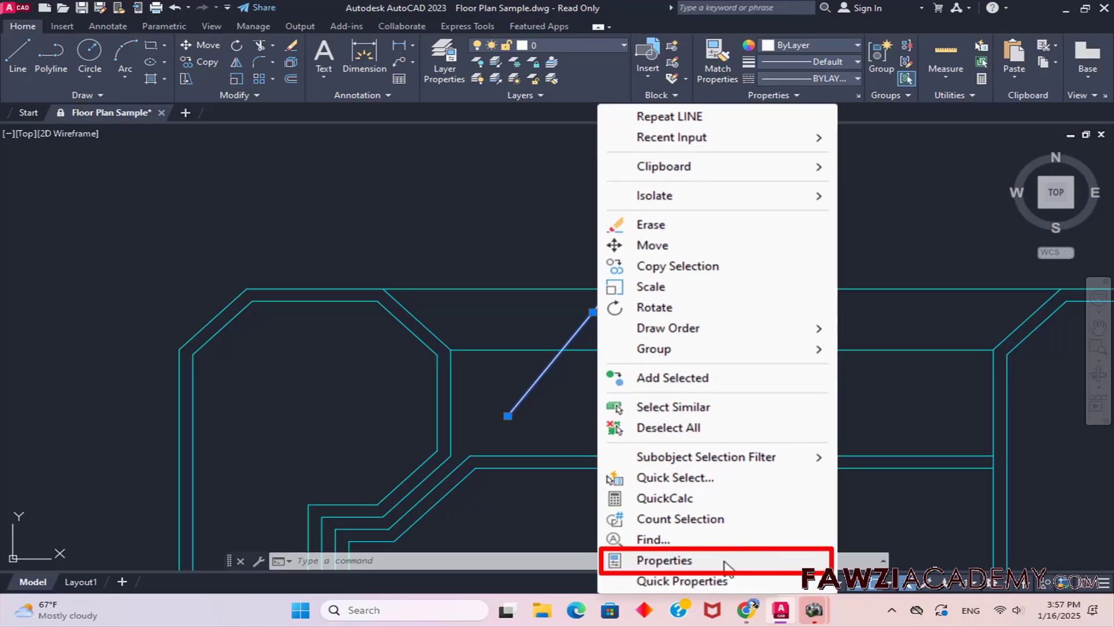
{"action": "left_click", "coordinate": [664, 560]}
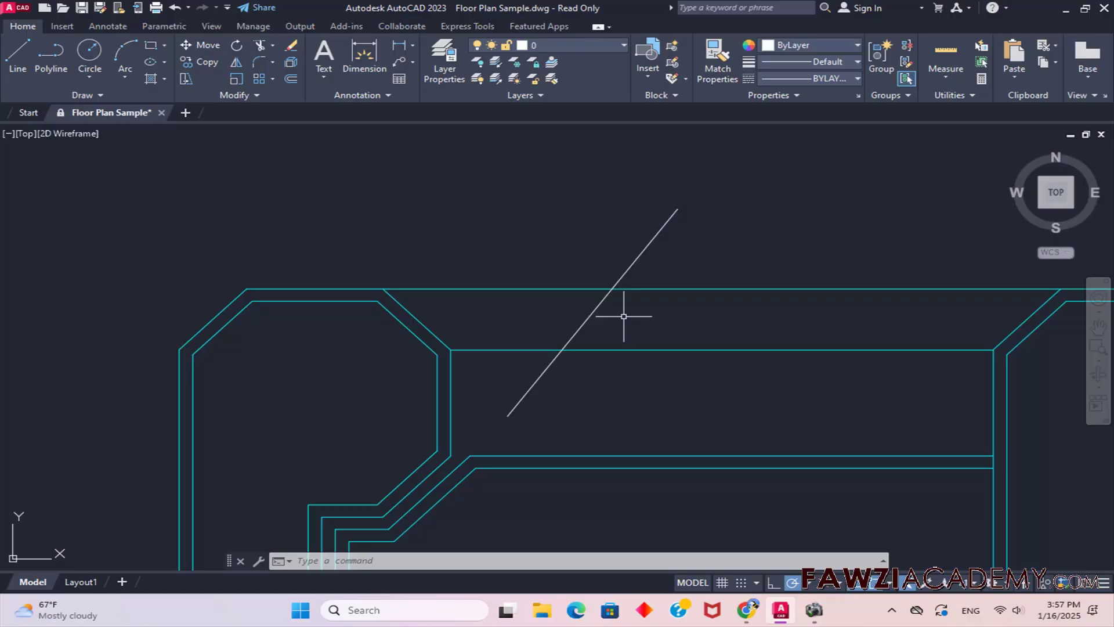
{"action": "left_click", "coordinate": [599, 309]}
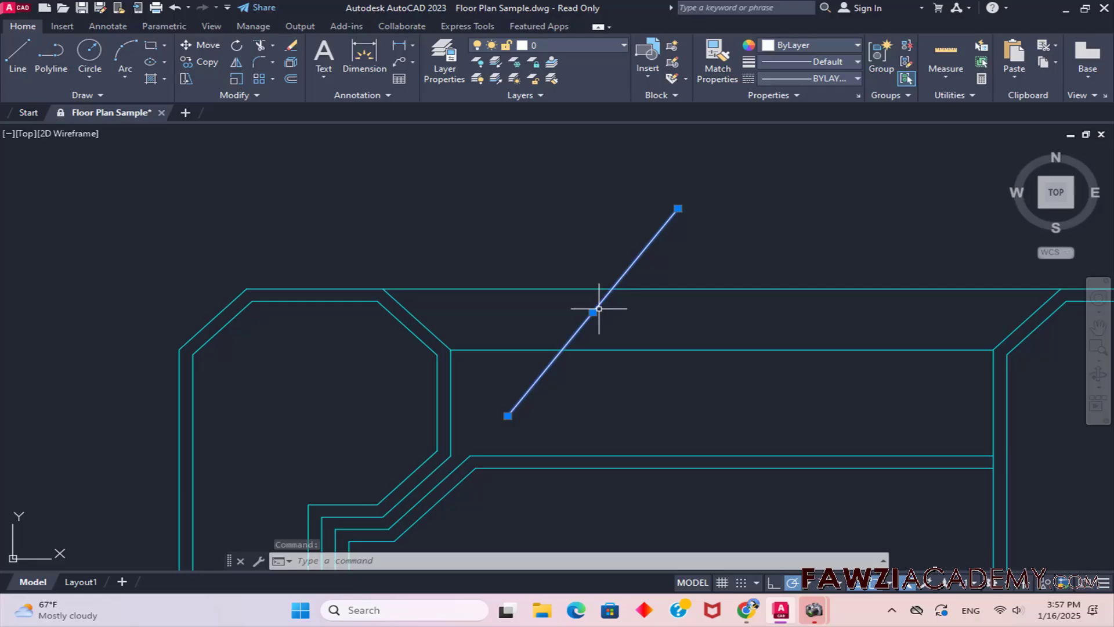
{"action": "right_click", "coordinate": [599, 309]}
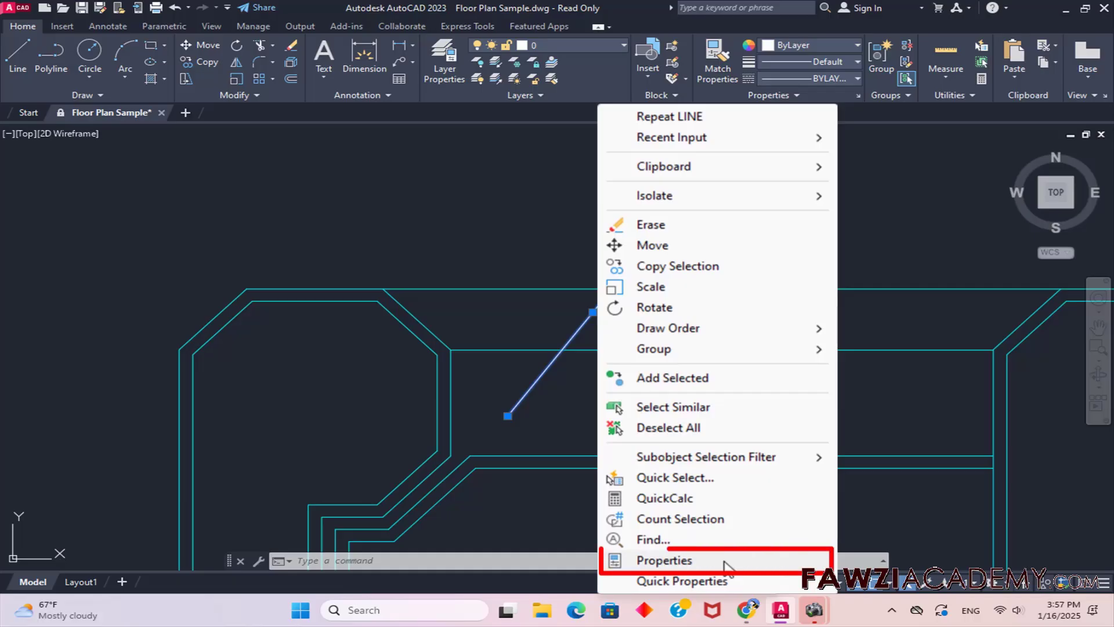
{"action": "left_click", "coordinate": [665, 560]}
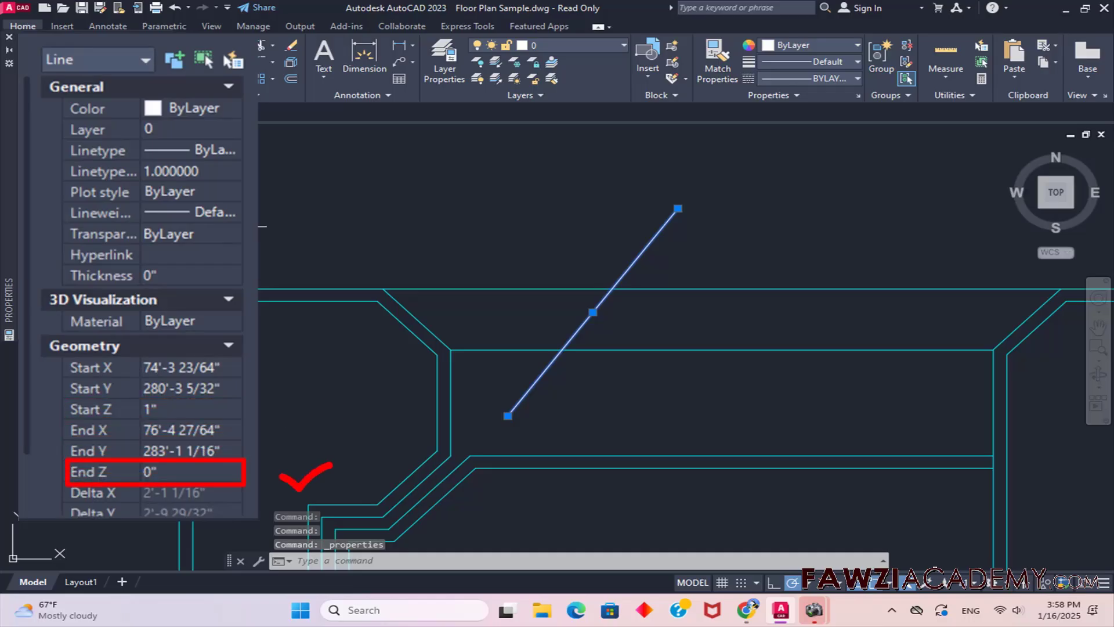
- Flatten the diagonal line and the two short angled wall lines beside it, and reopen the diagonal line's properties
{"action": "type", "text": "FLATTEN"}
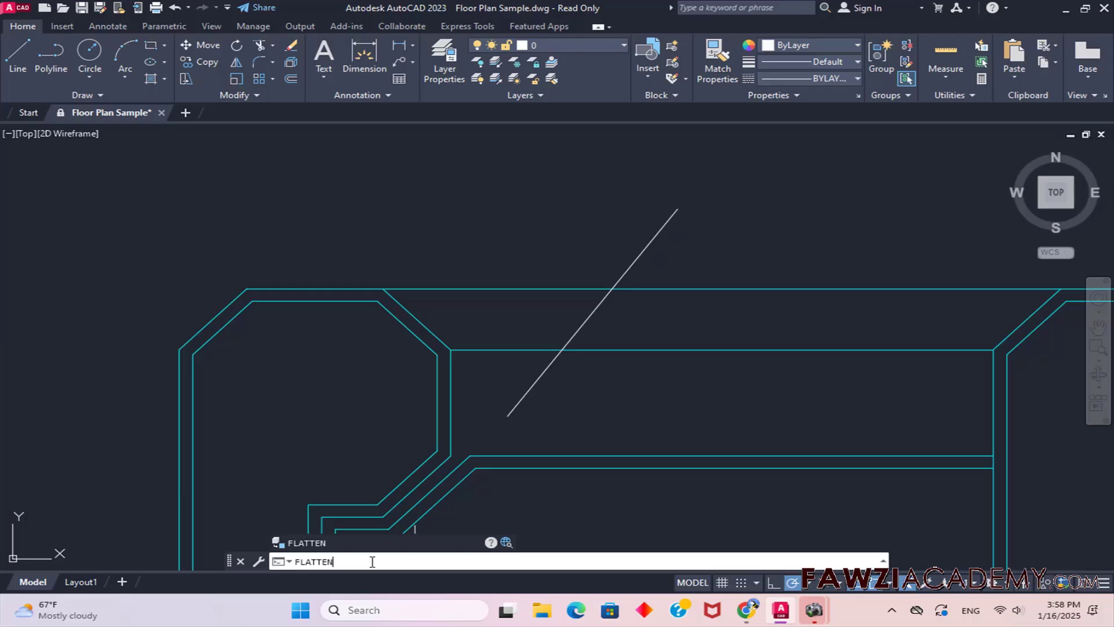
{"action": "key", "text": "Return"}
{"action": "left_click", "coordinate": [770, 186]}
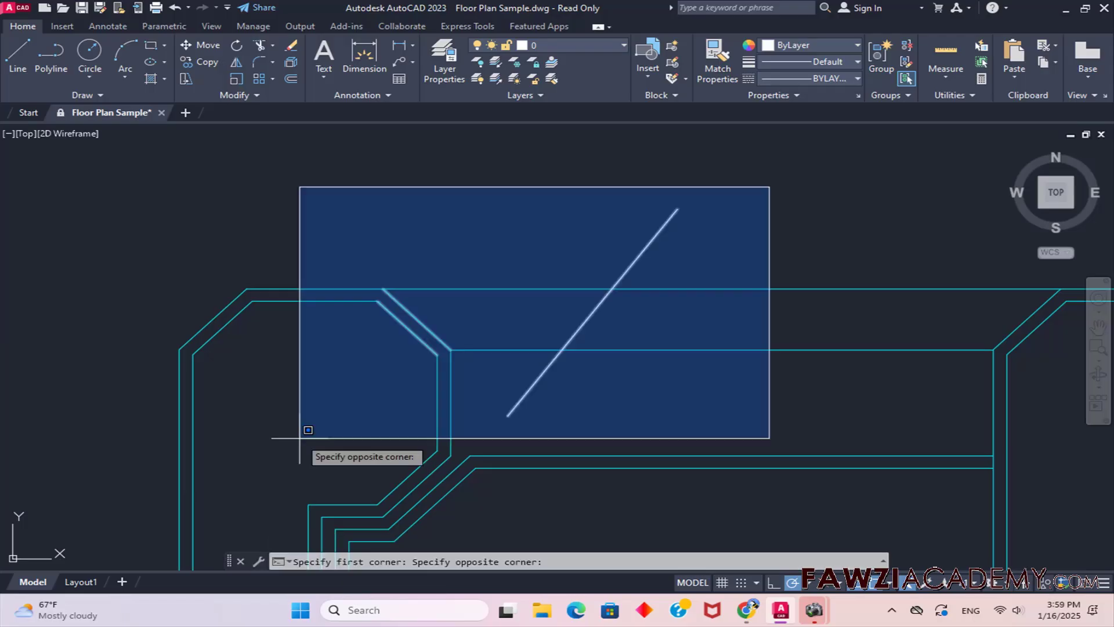
{"action": "left_click", "coordinate": [300, 438]}
{"action": "key", "text": "Return"}
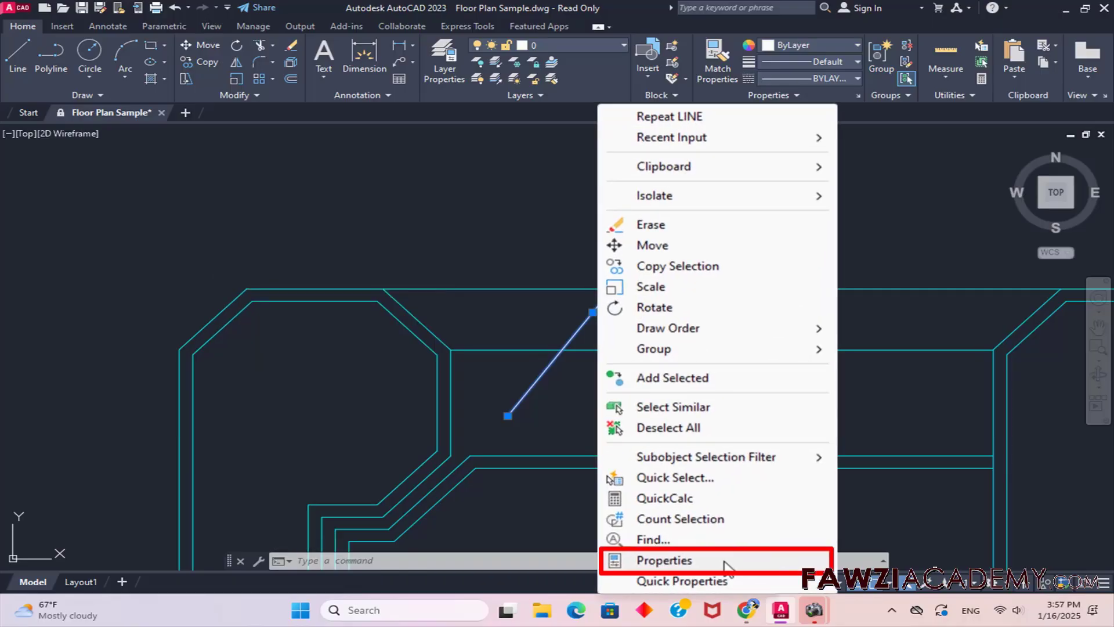
{"action": "left_click", "coordinate": [726, 566]}
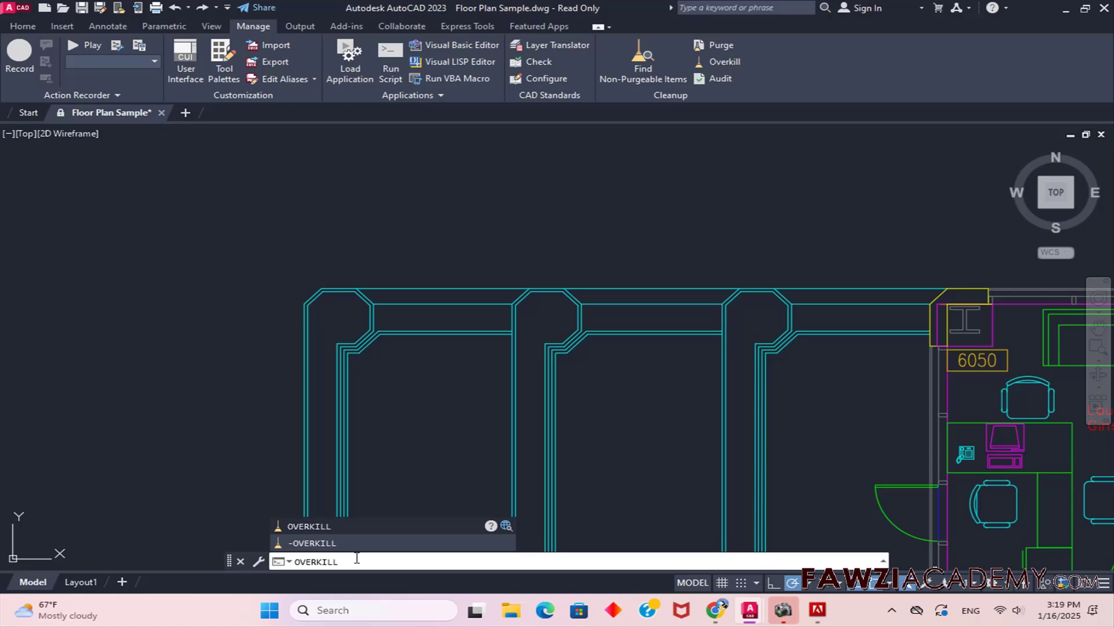
- Run Overkill on the cyan wall outlines to delete duplicate objects, accepting the comparison settings with associative objects maintained
{"action": "key", "text": "Return"}
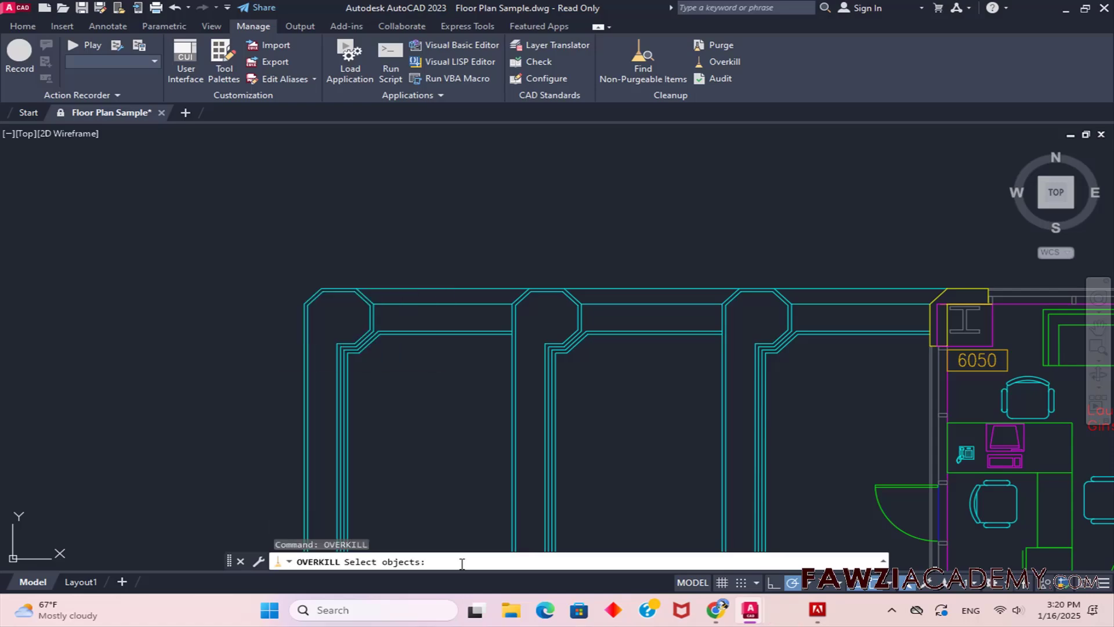
{"action": "left_click", "coordinate": [841, 225]}
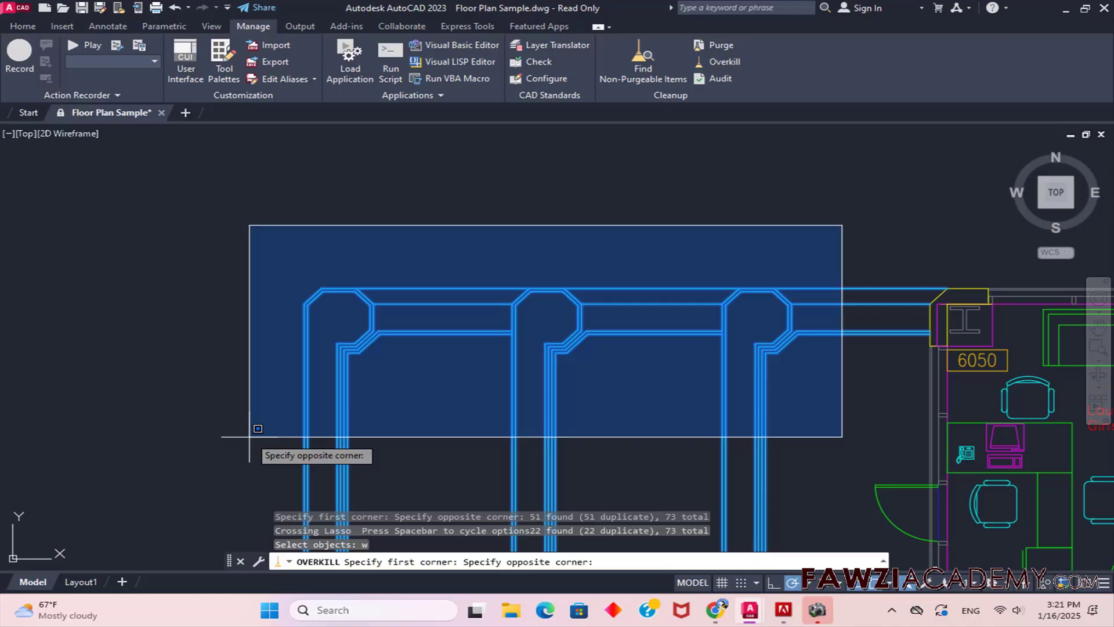
{"action": "key", "text": "Return"}
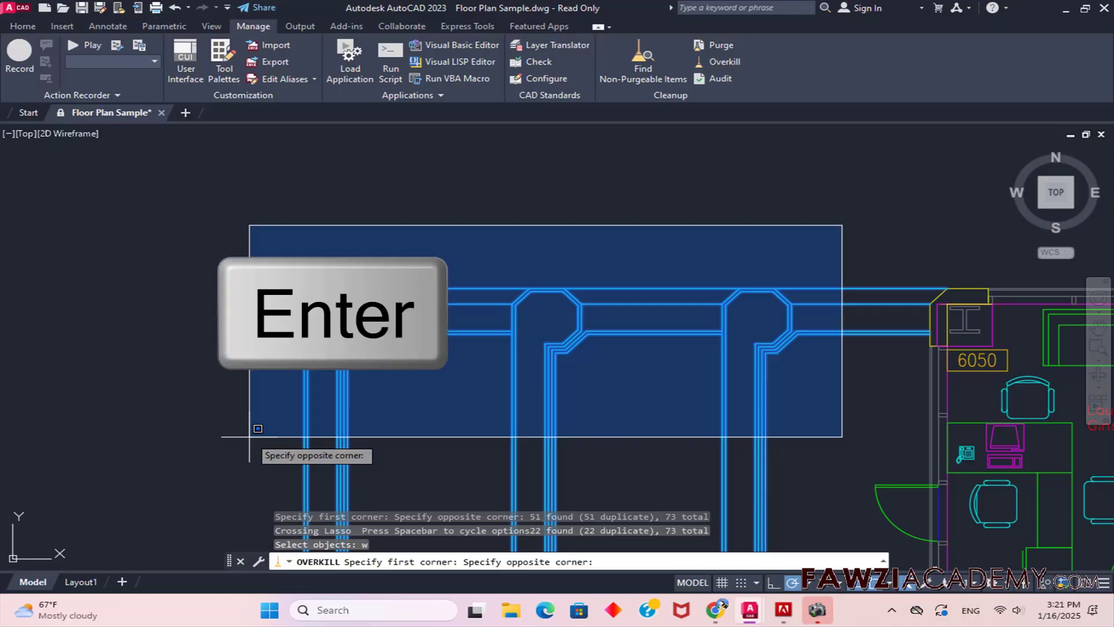
{"action": "left_click", "coordinate": [249, 437]}
{"action": "key", "text": "Return"}
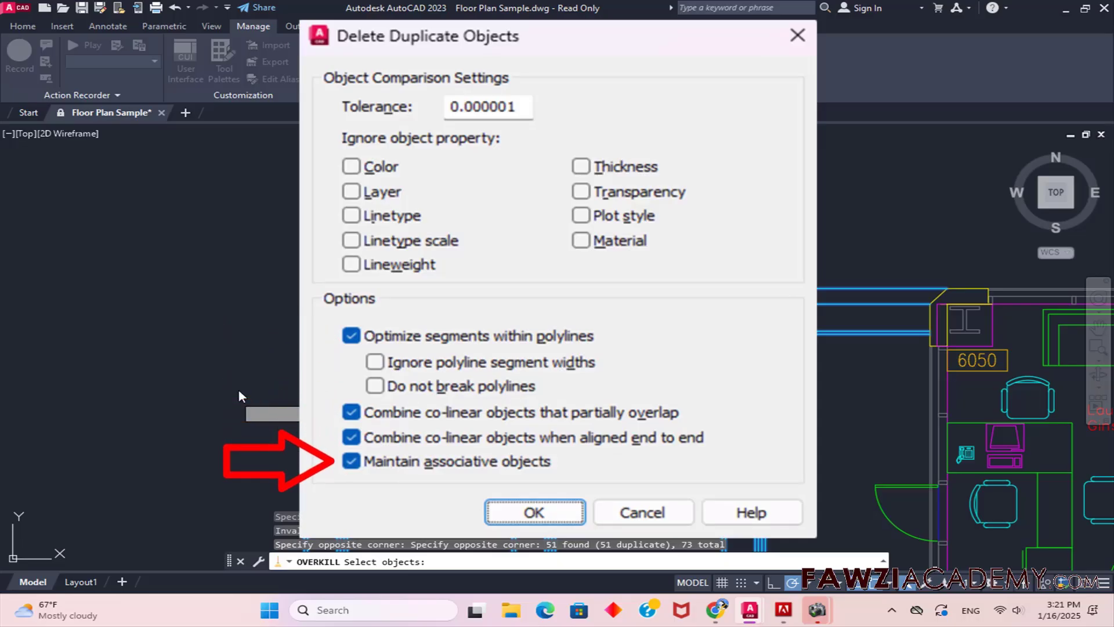
{"action": "left_click", "coordinate": [534, 512]}
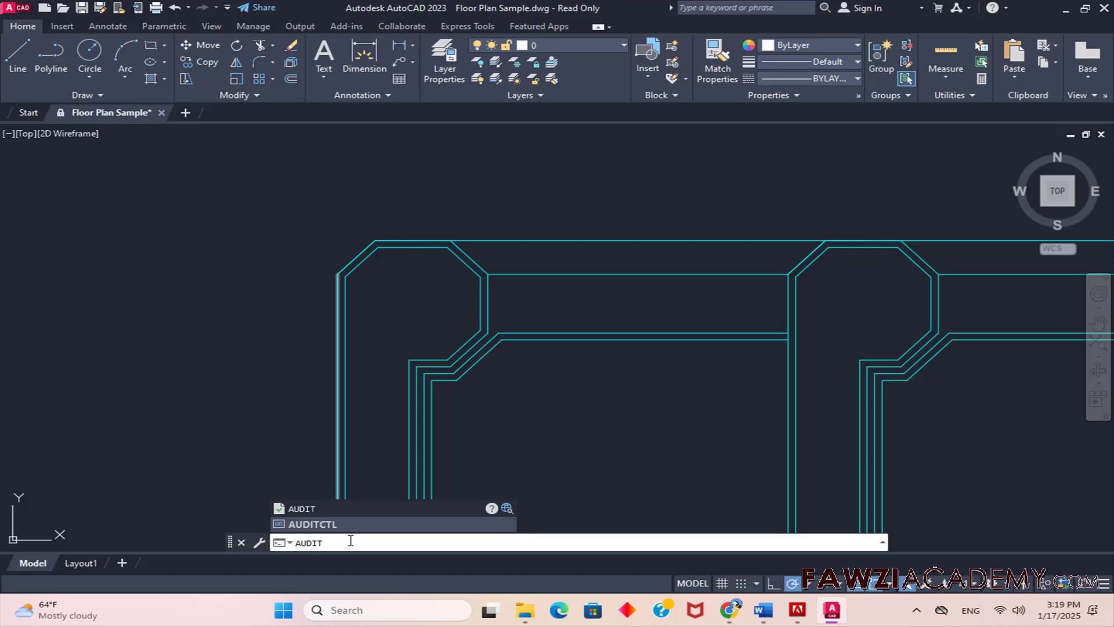
- Run Audit on the floor plan drawing, accepting the default No for fixing detected errors
{"action": "key", "text": "Return"}
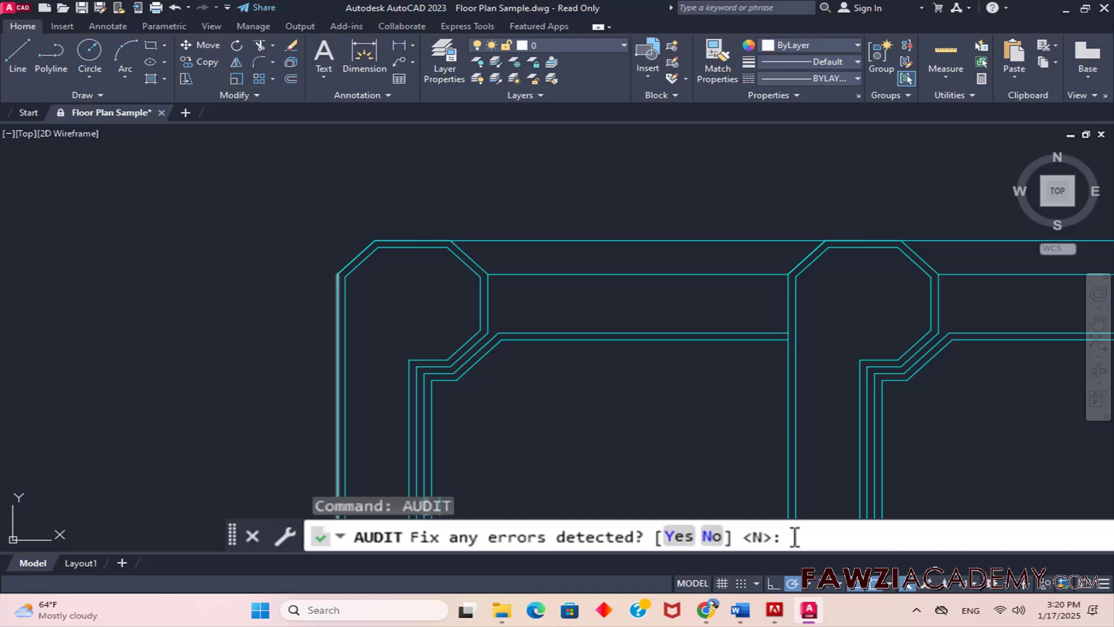
{"action": "key", "text": "Return"}
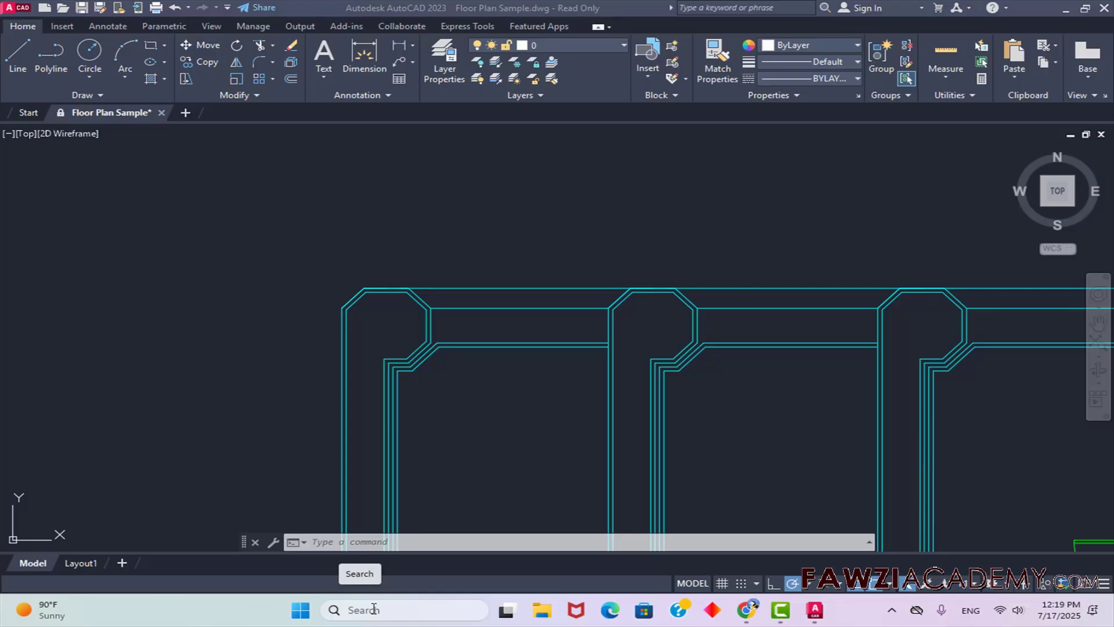
- Open Load/Unload Applications with APPLOAD and start adding an application to the Startup Suite's list
{"action": "left_click", "coordinate": [375, 543]}
{"action": "type", "text": "upload"}
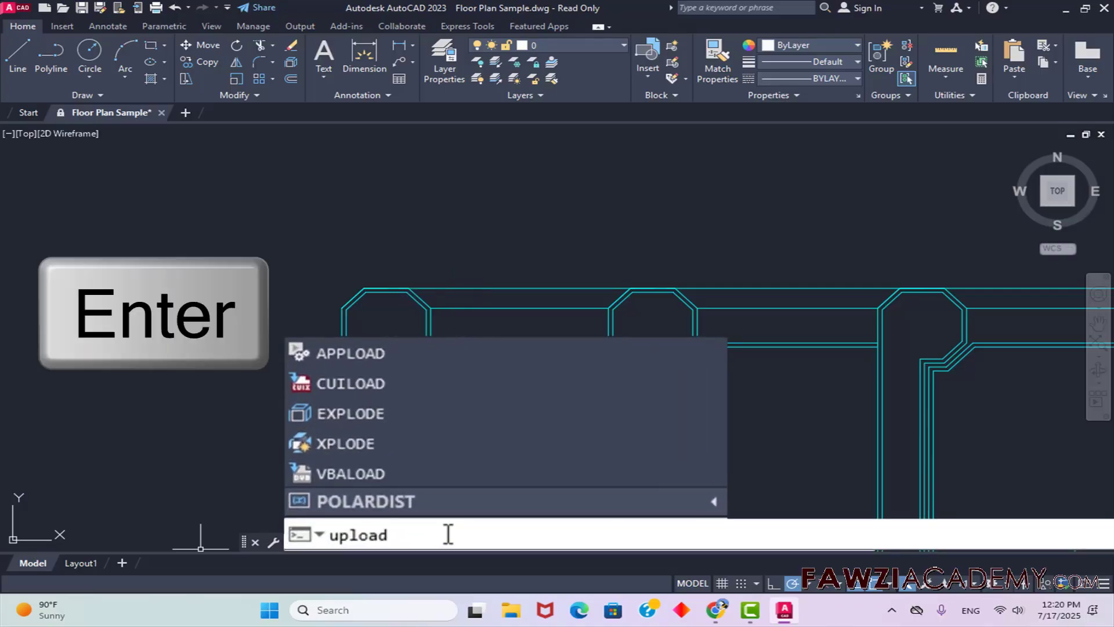
{"action": "key", "text": "Return"}
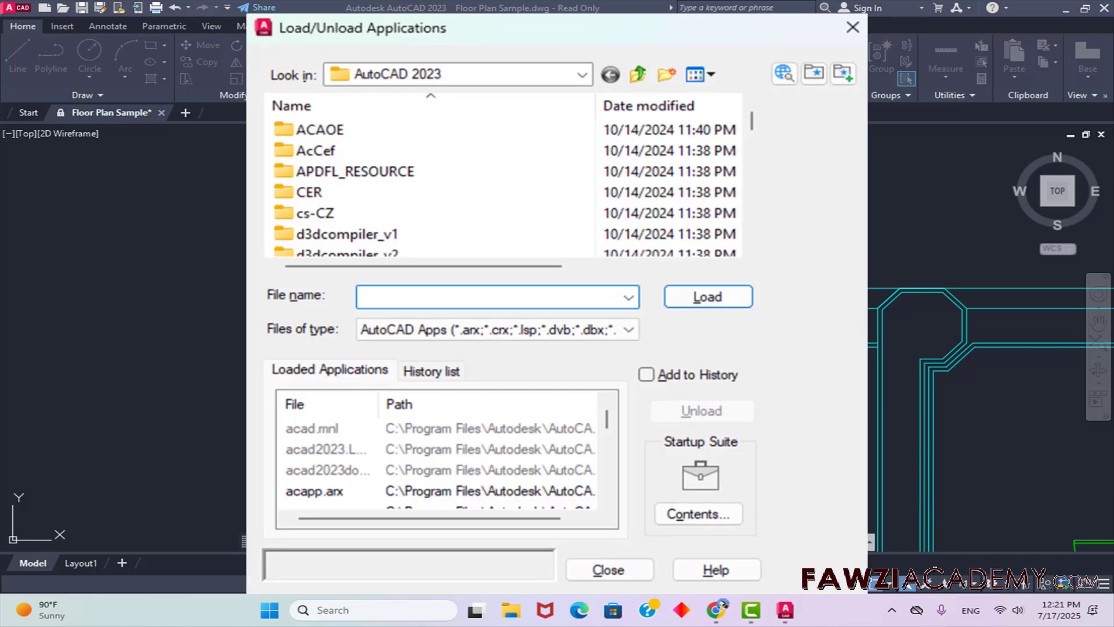
{"action": "left_click", "coordinate": [697, 514]}
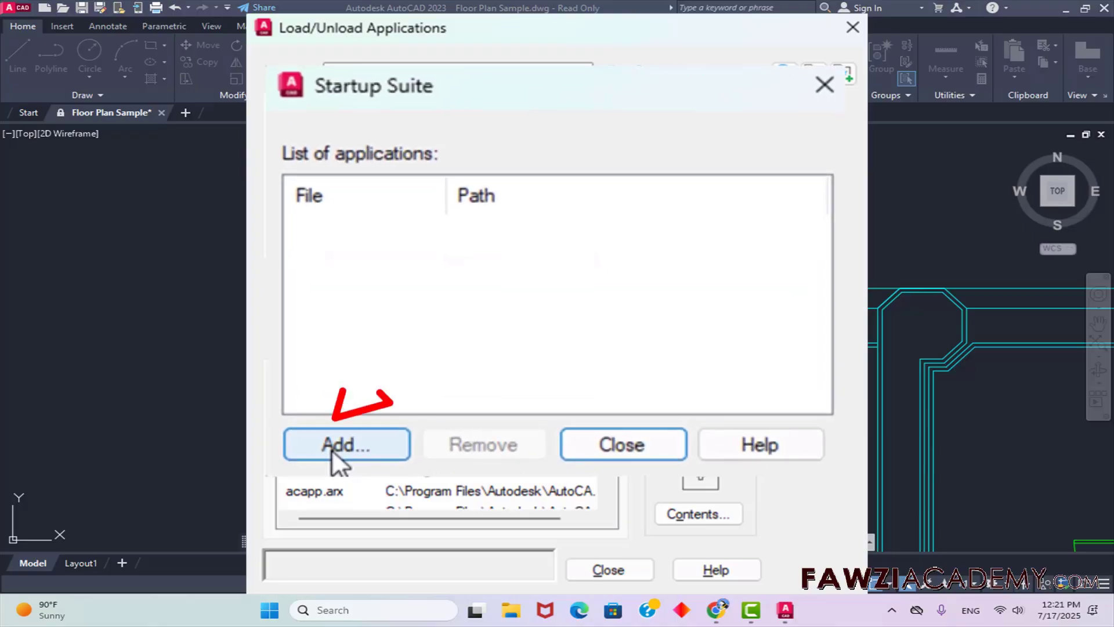
{"action": "left_click", "coordinate": [333, 447]}
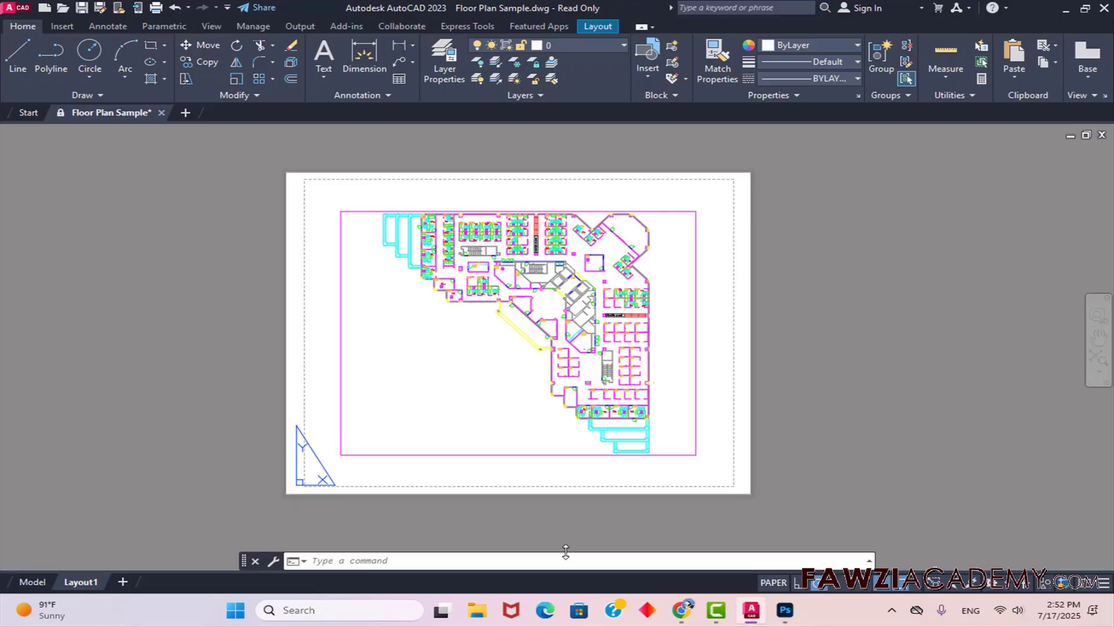
- Bring up the available layout commands for Layout1
{"action": "right_click", "coordinate": [80, 581]}
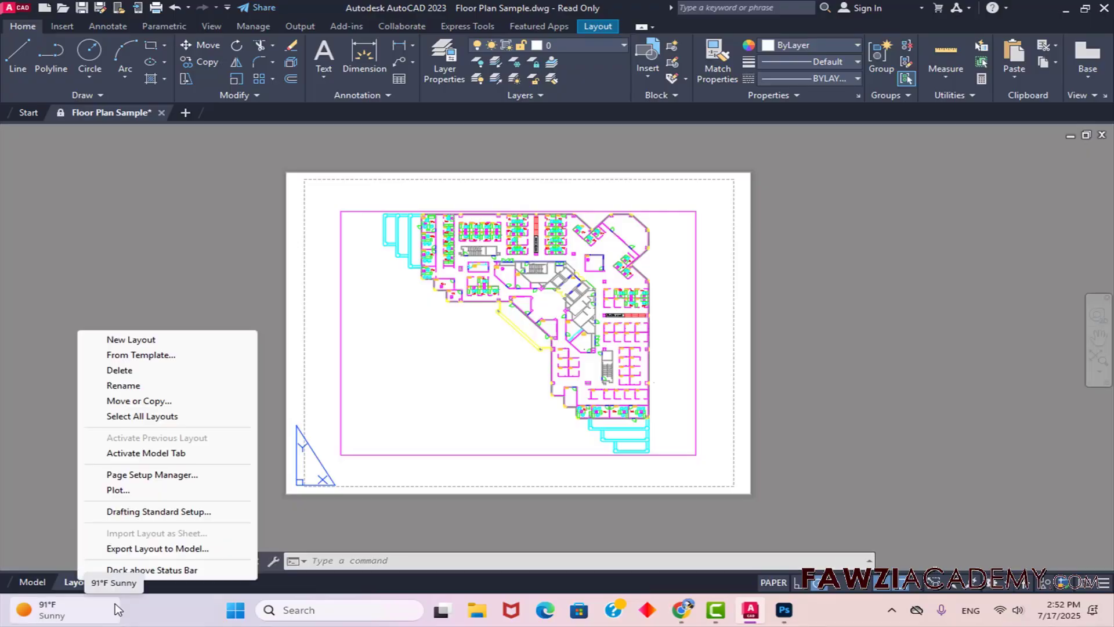